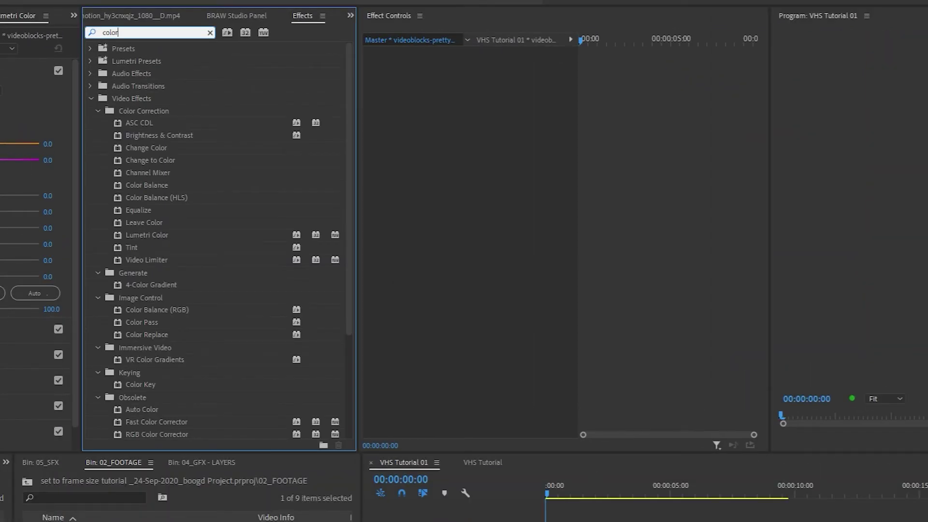
Apply Color Balance (RGB) to the park clip and set its blend mode to Linear Dodge (Add).
type("balance")
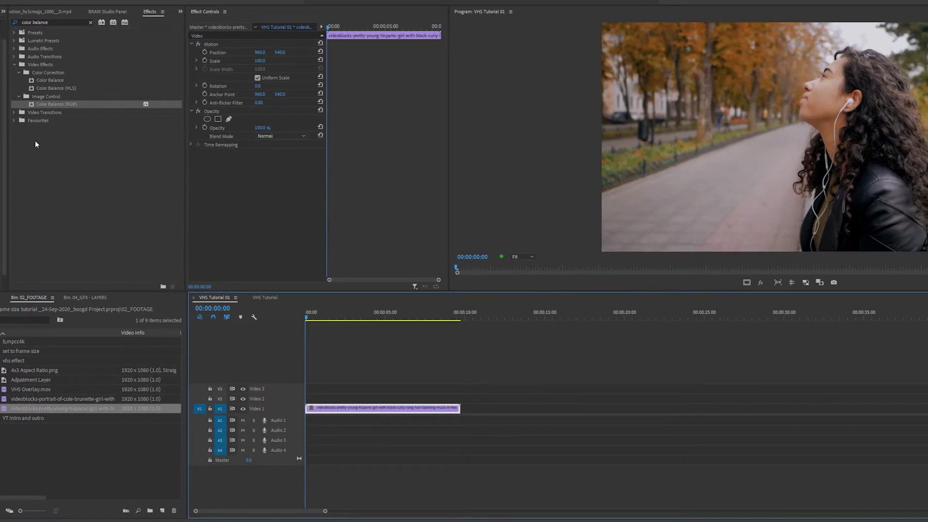
left_click_drag(48, 104, 253, 196)
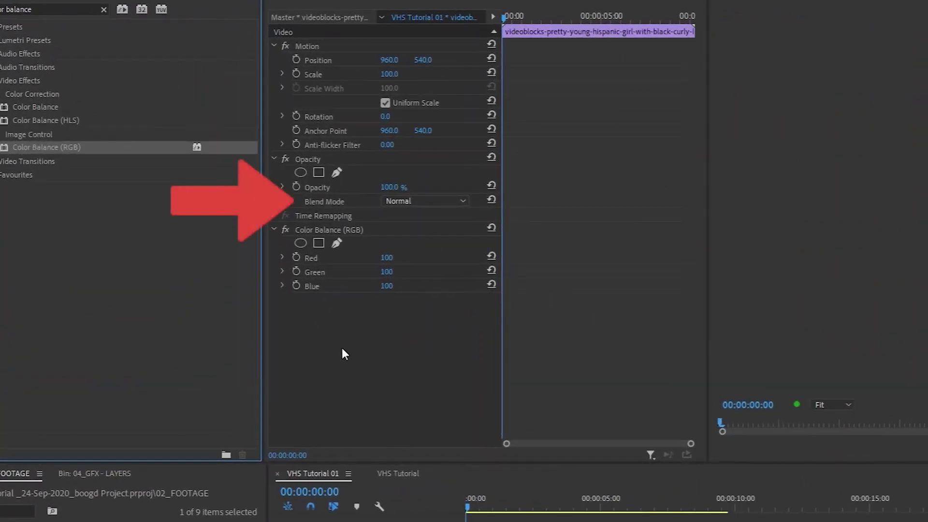
left_click(423, 200)
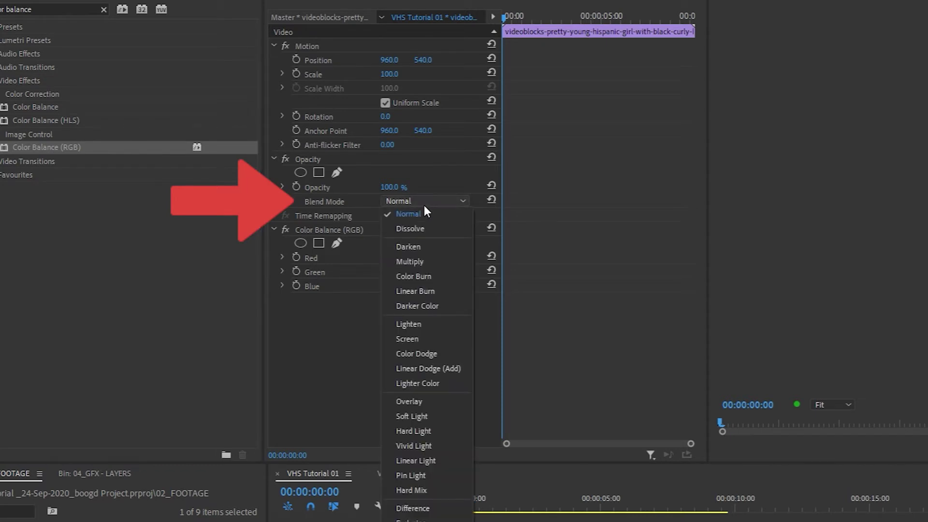
left_click(440, 368)
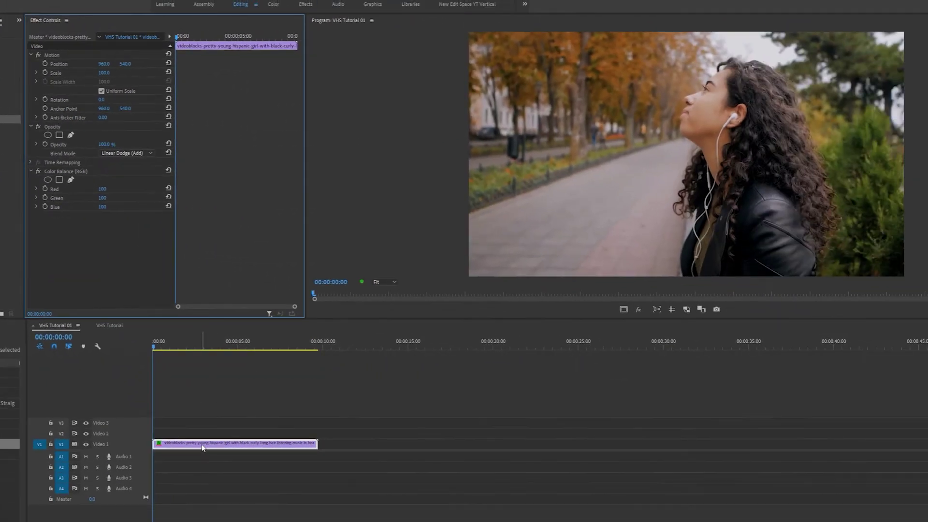
Duplicate the park clip from Video 1 onto Video 2, then onto Video 3.
left_click(236, 468)
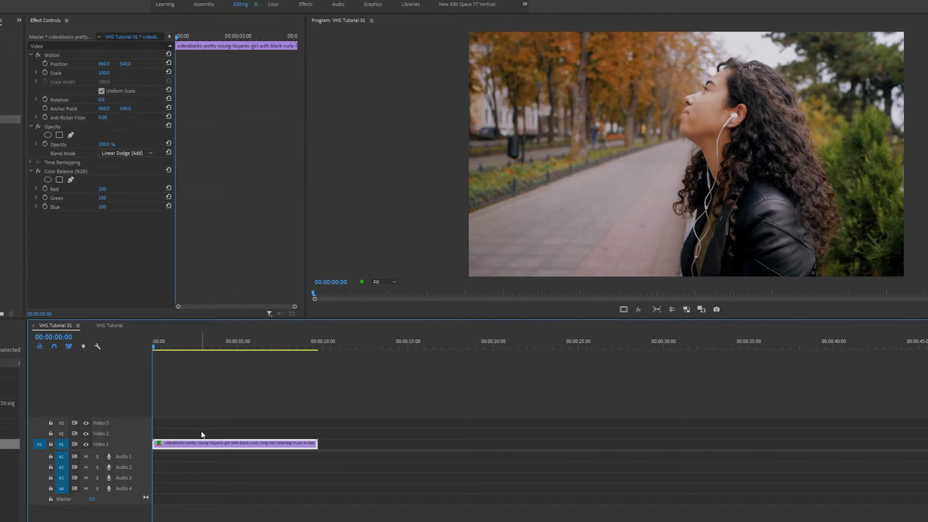
left_click_drag(194, 445, 195, 439)
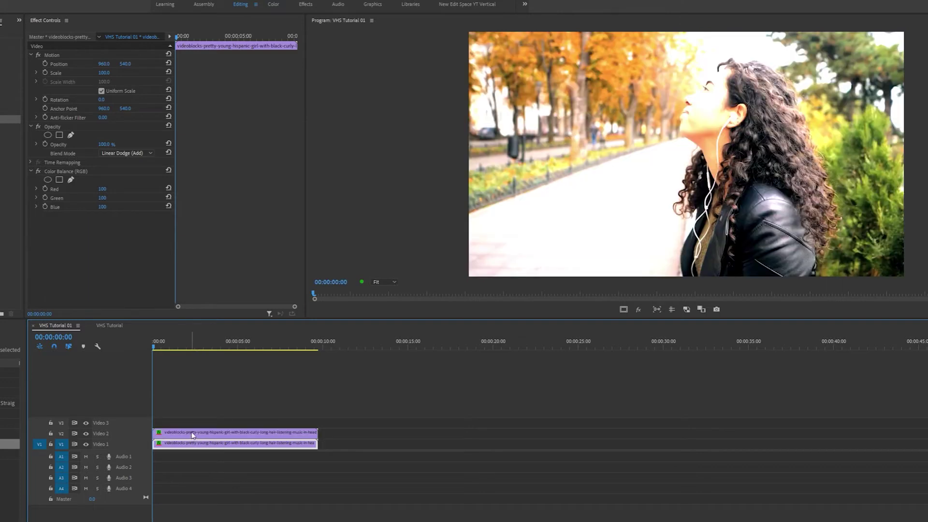
left_click(190, 434)
left_click_drag(189, 433, 189, 422)
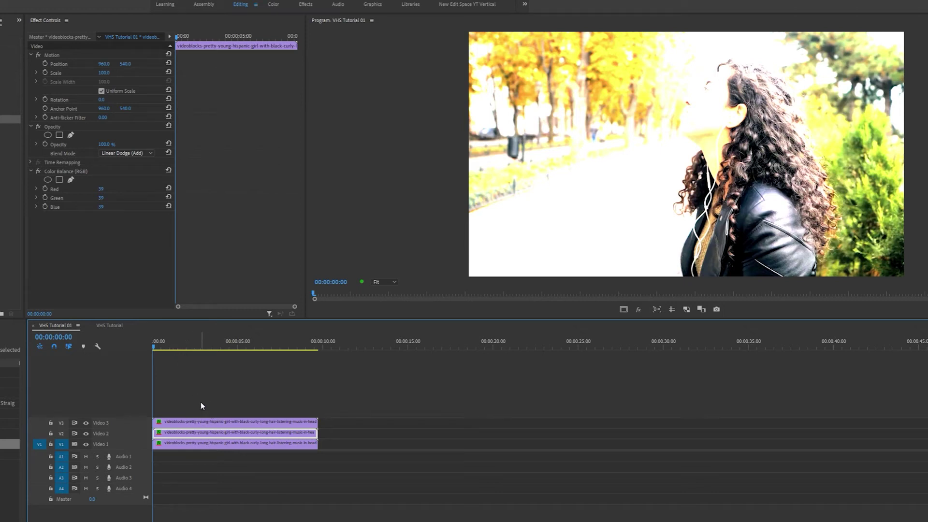
Set the Video 3 copy's Color Balance to Red 100, Green 0, Blue 0.
left_click(196, 423)
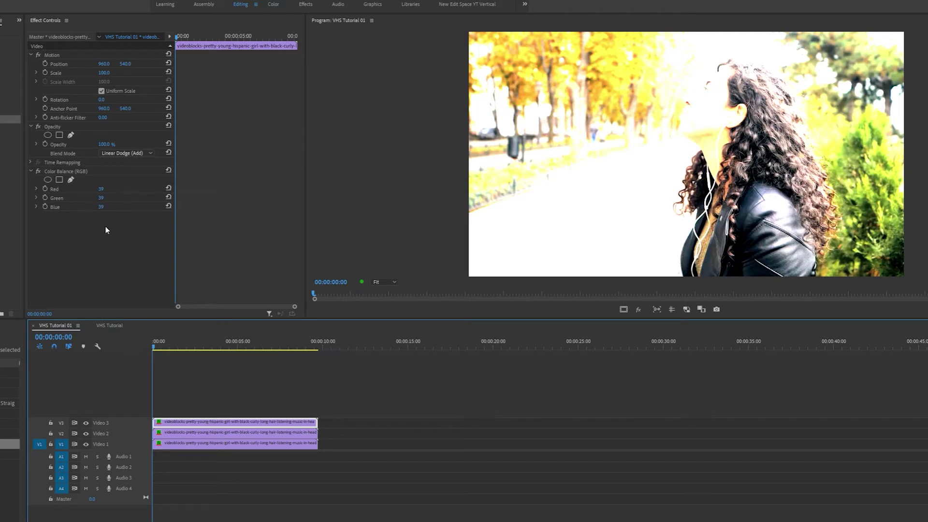
left_click(102, 207)
type("100")
key("shift+Tab")
type("0")
key("shift+Tab")
type("100")
key("Return")
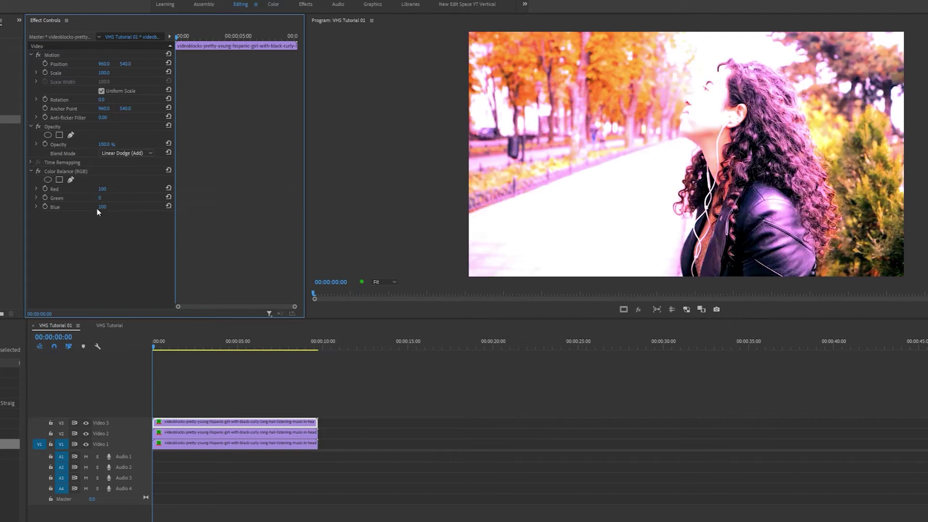
left_click(102, 207)
type("0")
key("Return")
Set the Video 2 copy's Color Balance Red and Blue to 0, keeping only green.
left_click(184, 434)
left_click(107, 189)
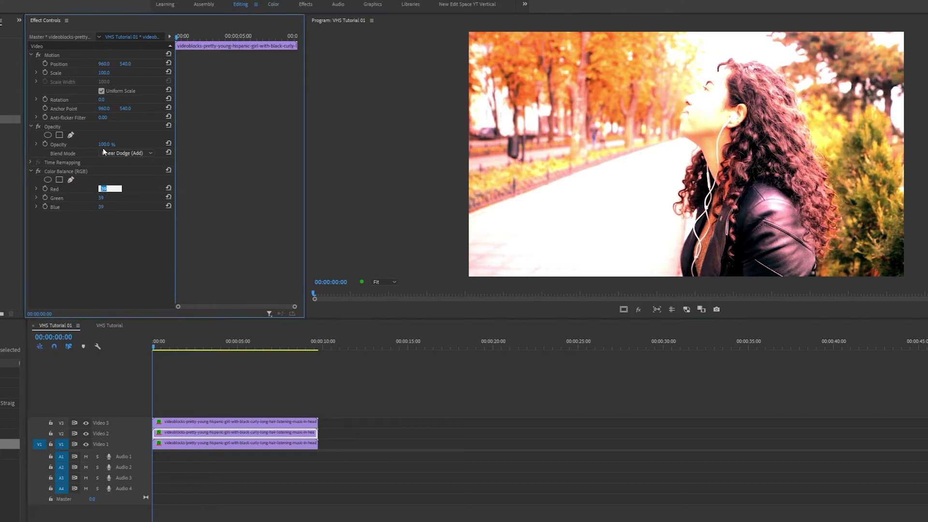
type("0")
key("Return")
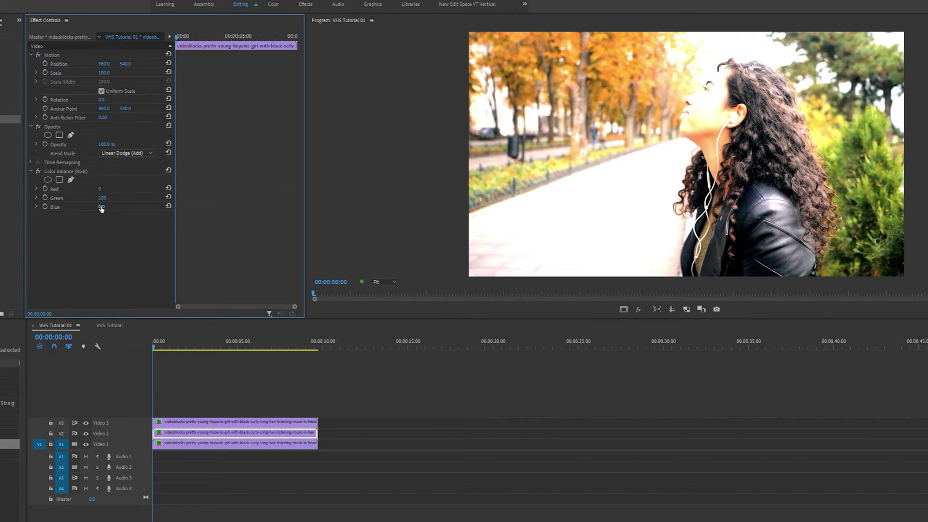
left_click(101, 206)
type("0")
key("Return")
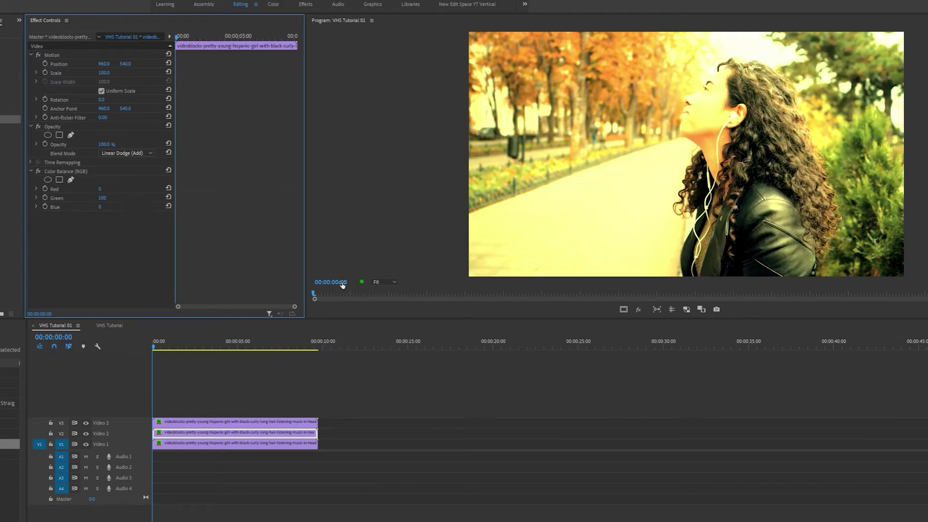
Set the Video 1 clip's Color Balance Red and Green to 0, keeping only blue.
left_click(188, 443)
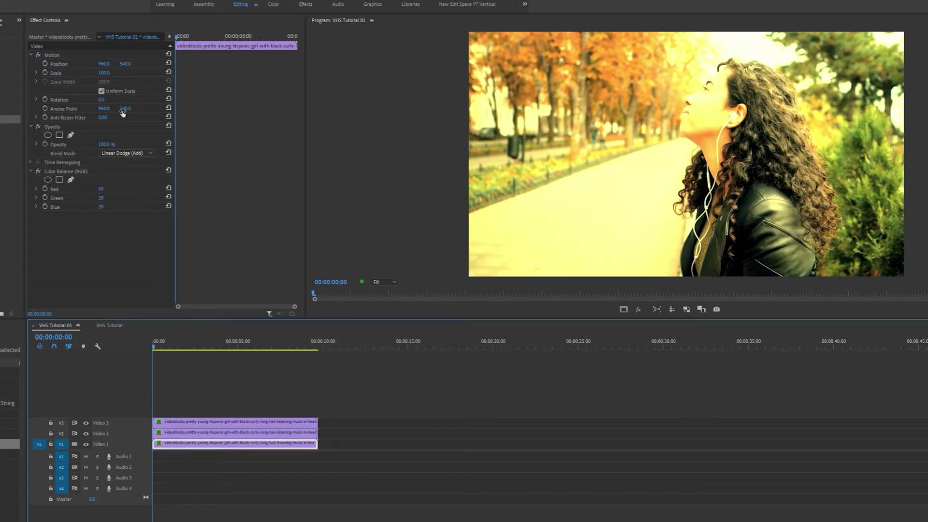
left_click(102, 189)
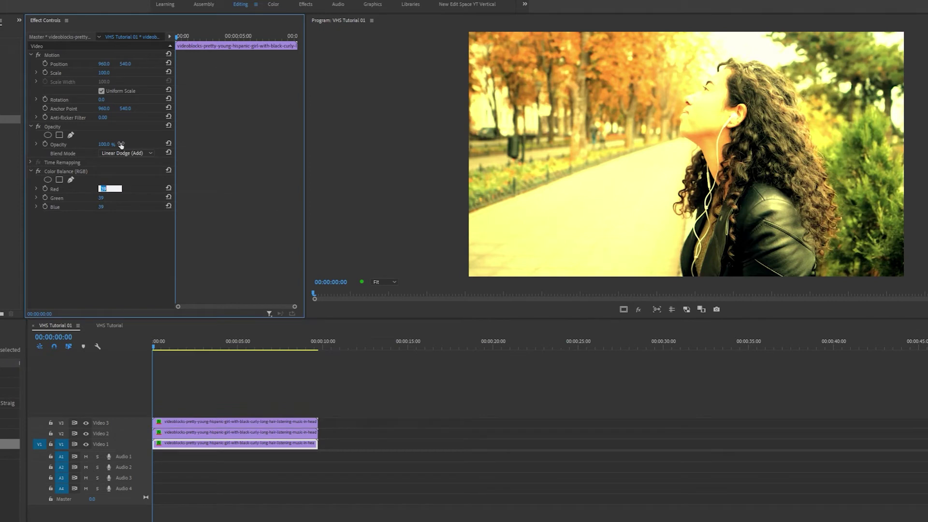
type("0")
key("Return")
left_click(102, 197)
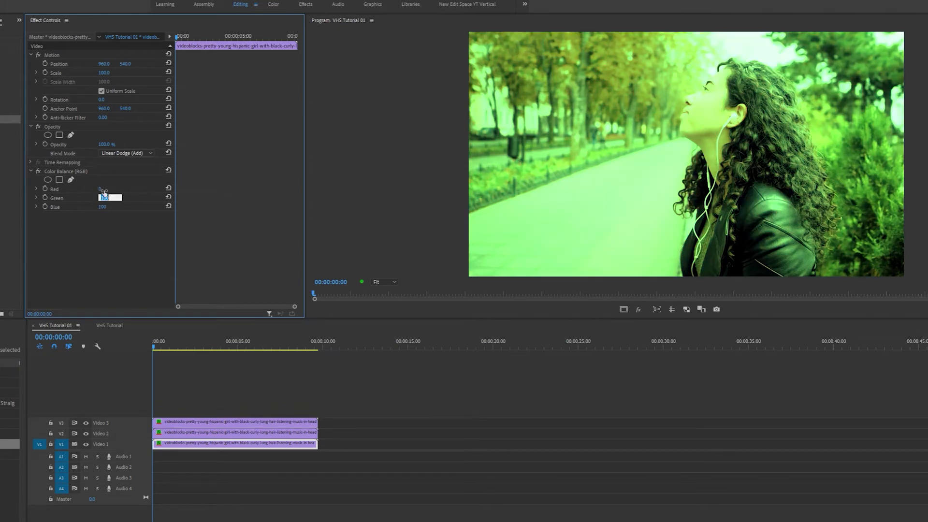
type("0")
key("Return")
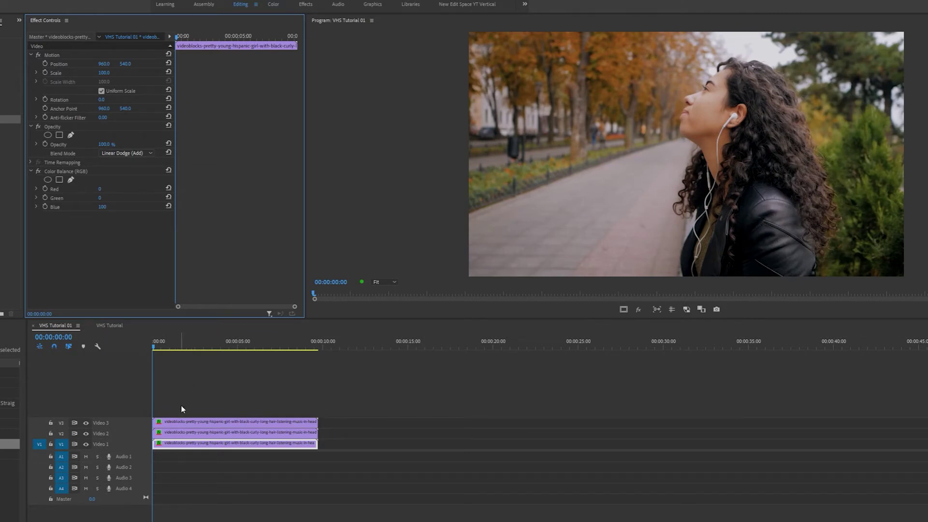
Set the red-only Video 3 copy's Motion Scale to 103.
left_click(183, 420)
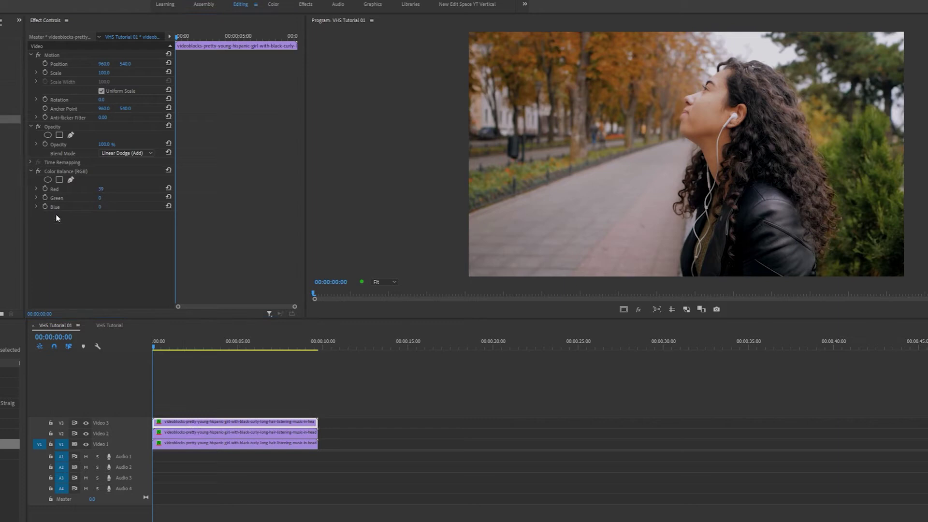
left_click(105, 73)
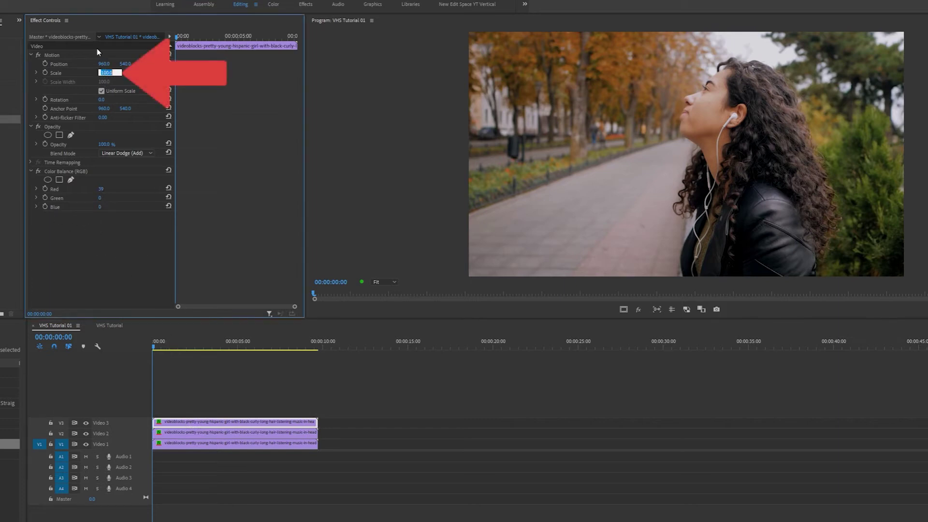
type("103")
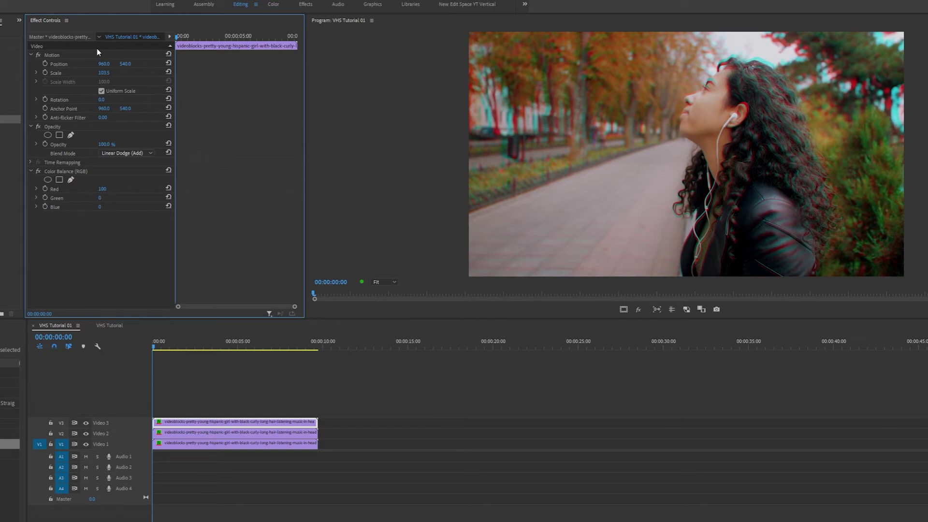
left_click(107, 73)
Confirm Scale at 103.2 and place VHS Overlay.mov on a new Video 4 track.
type("103.2")
key("Return")
left_click_drag(10, 424, 154, 381)
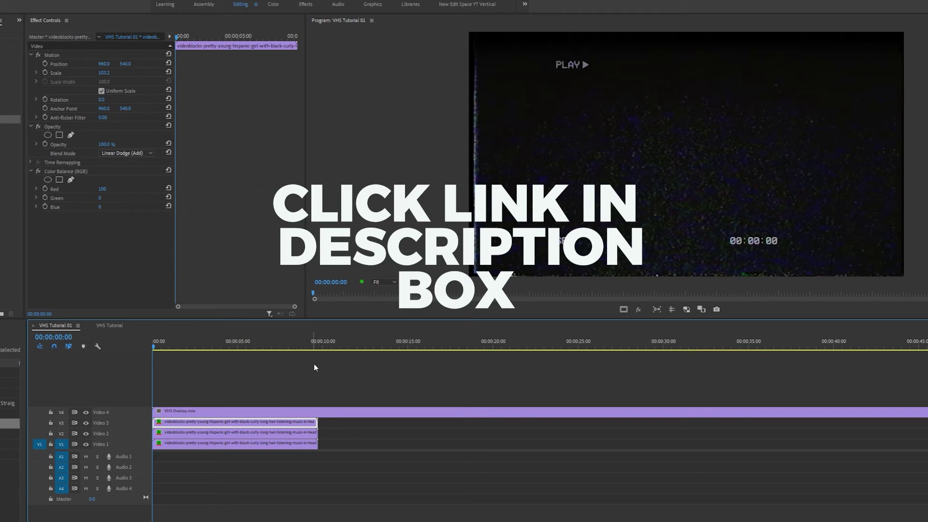
Cut the VHS overlay at the park clips' end and delete the leftover tail.
left_click(328, 412)
key("Down")
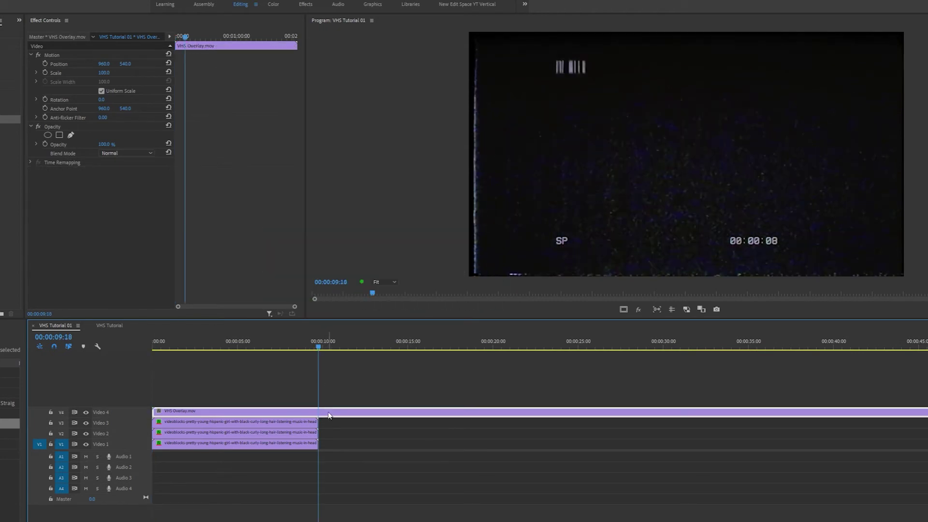
key("ctrl+k")
left_click(338, 415)
key("Delete")
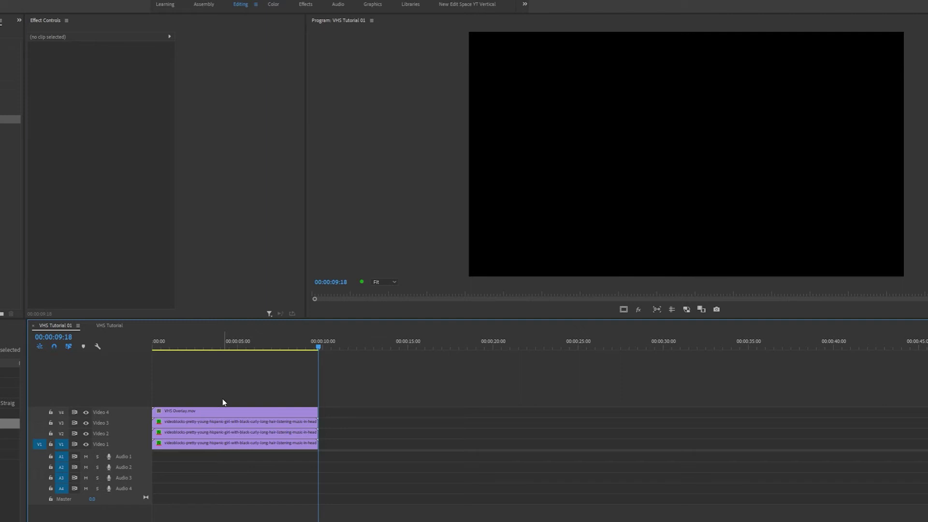
key("Up")
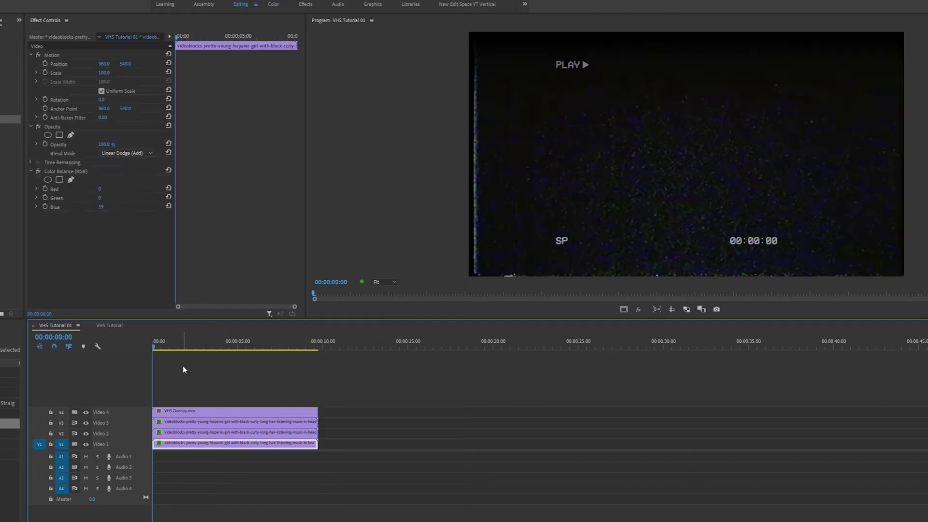
Set the VHS Overlay clip's Opacity blend mode to Screen.
left_click(200, 411)
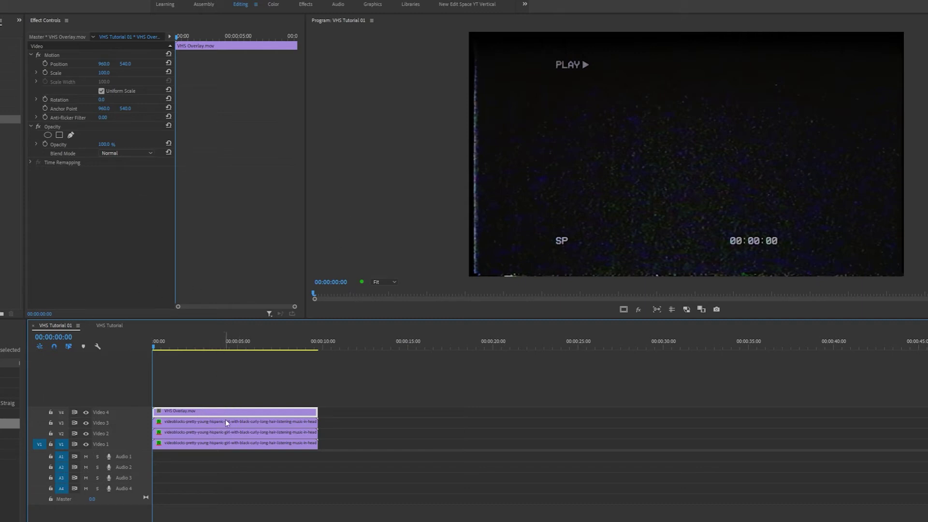
left_click(124, 153)
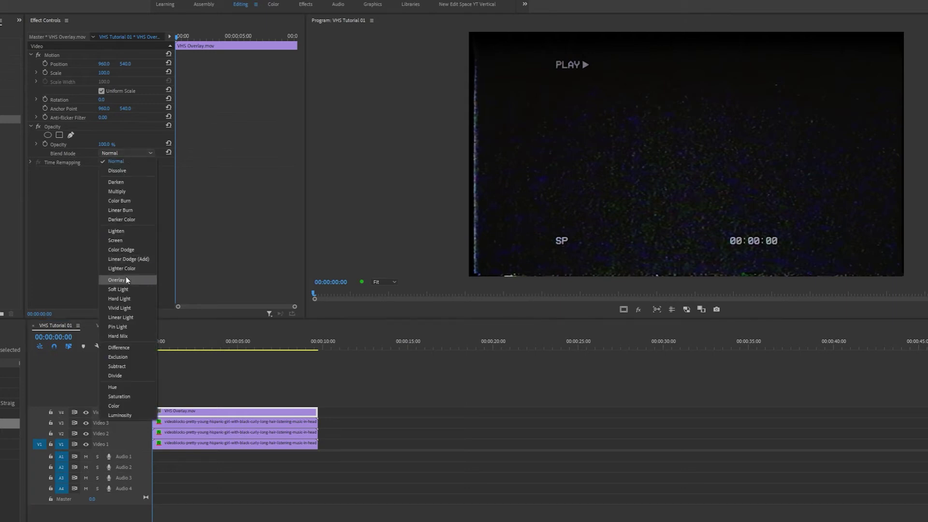
left_click(126, 240)
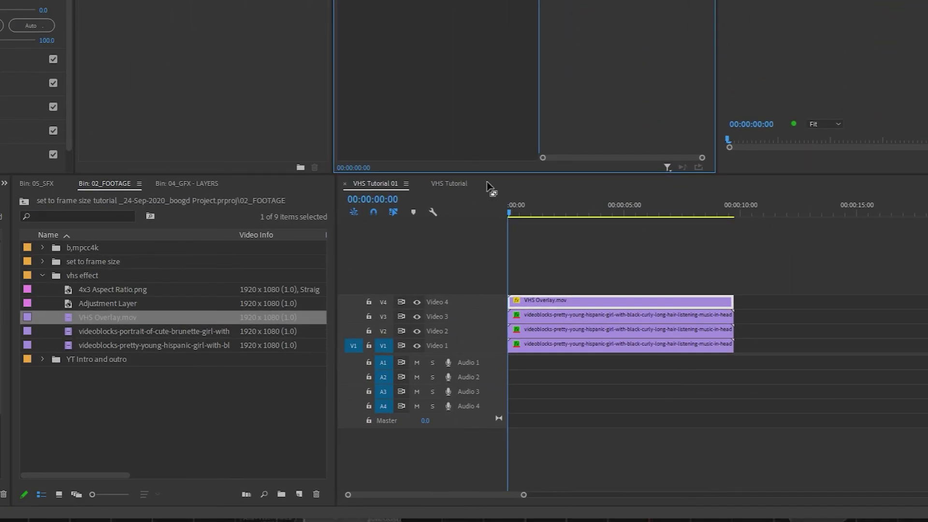
Create a new Adjustment Layer, place it on Video 5 and extend it to ten seconds.
left_click(299, 494)
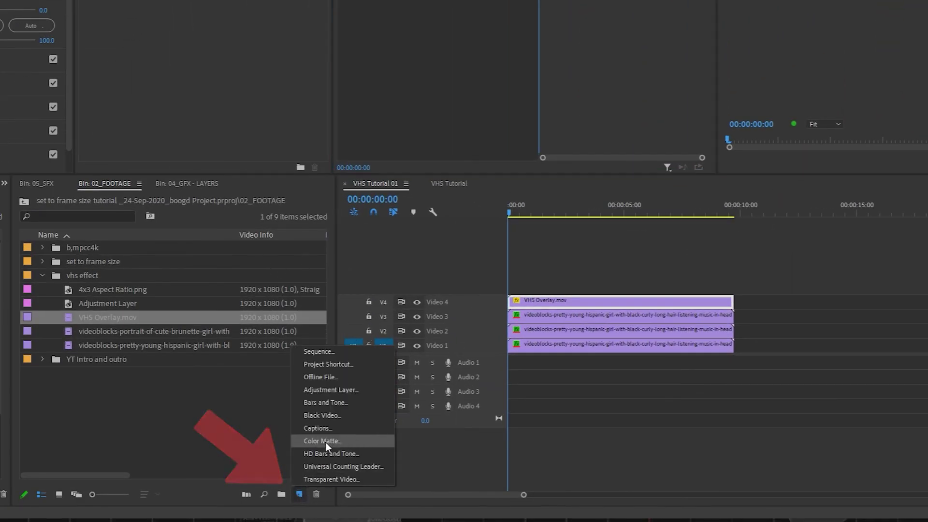
left_click(344, 389)
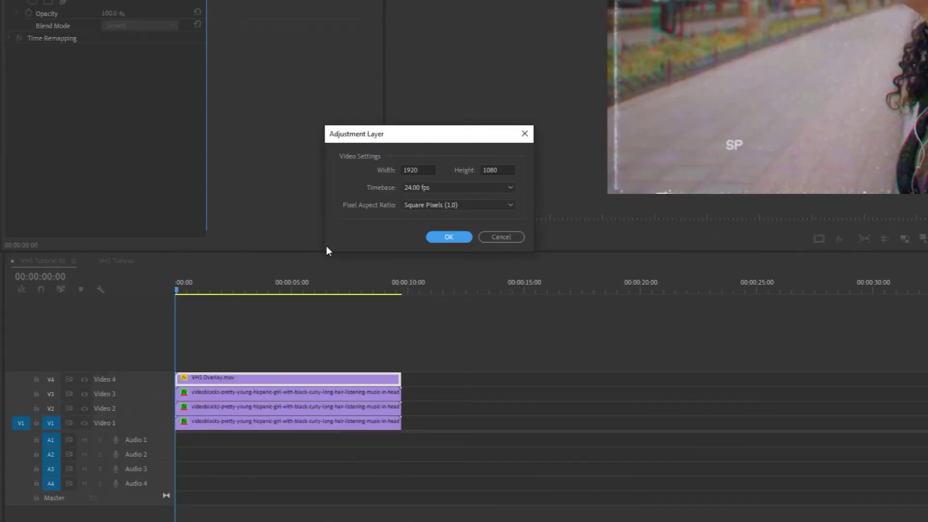
left_click(450, 236)
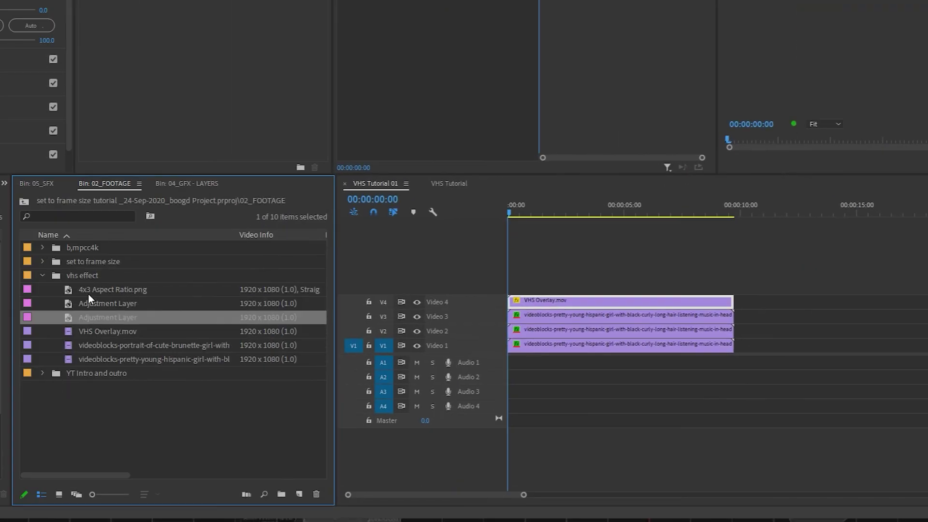
left_click_drag(107, 303, 500, 278)
left_click_drag(623, 286, 733, 283)
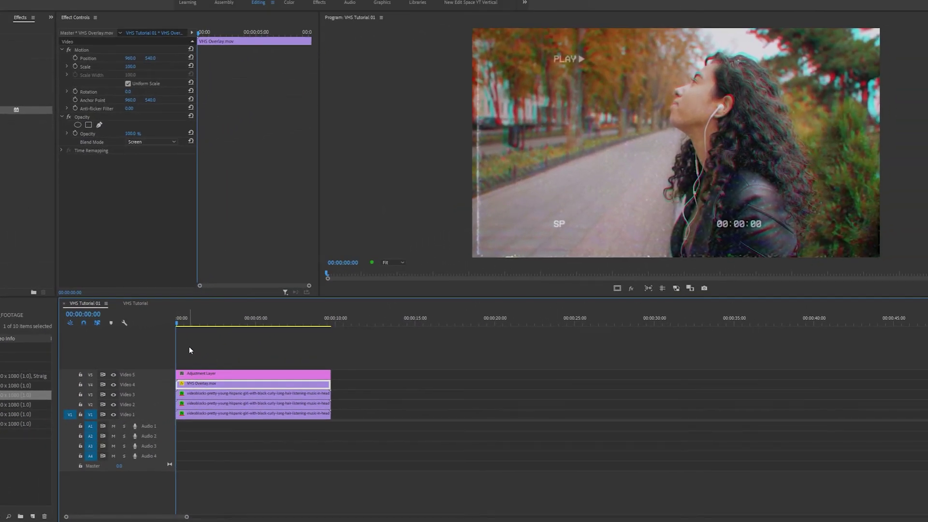
Apply Lumetri Color to the Adjustment Layer.
left_click(245, 372)
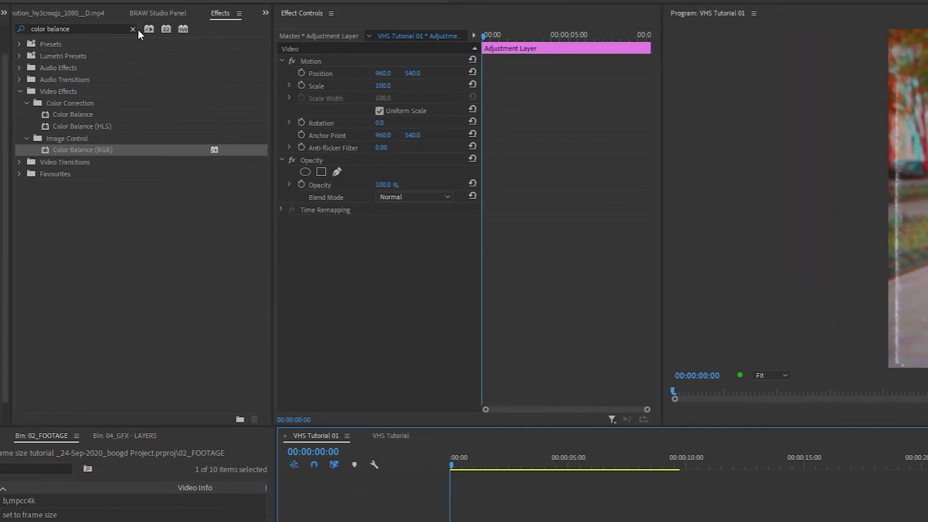
left_click(138, 30)
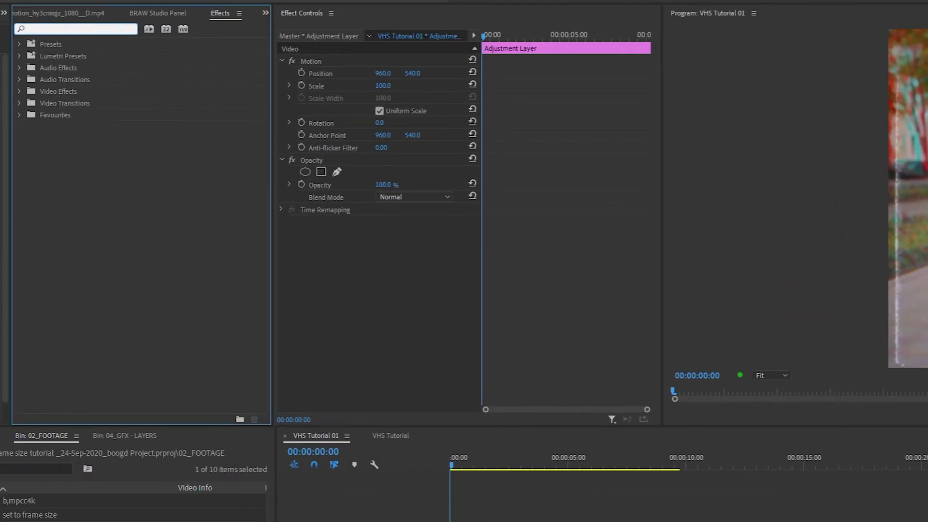
type("lumetri colo")
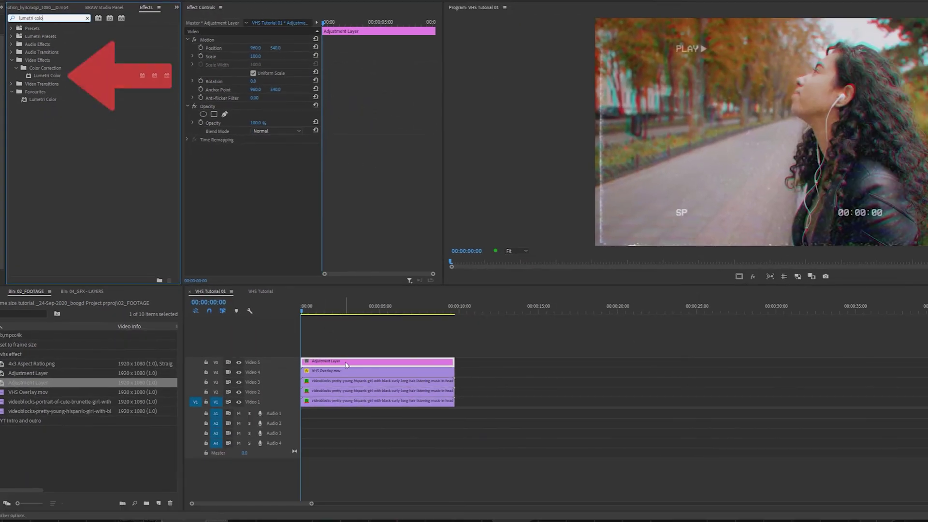
left_click_drag(47, 75, 265, 171)
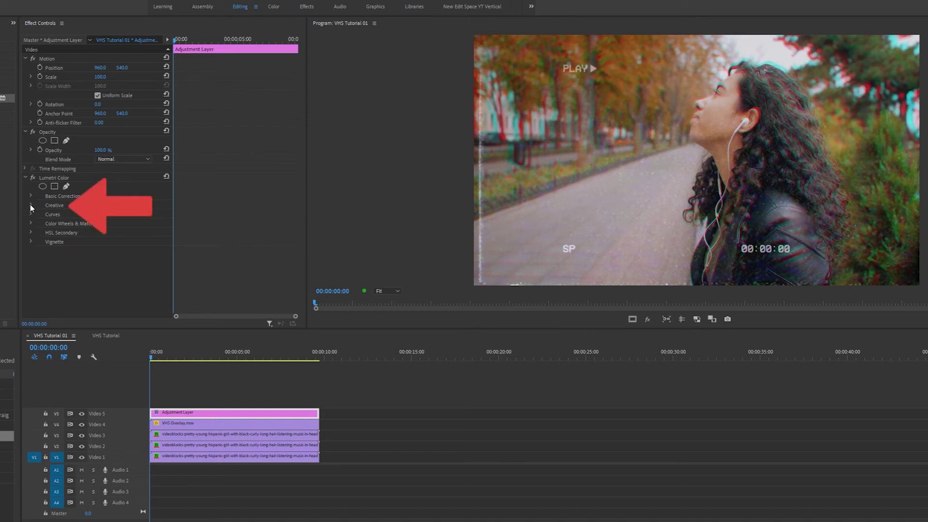
Set Lumetri Creative Faded Film to 80.
left_click(31, 206)
scroll(101, 251, "down", 1)
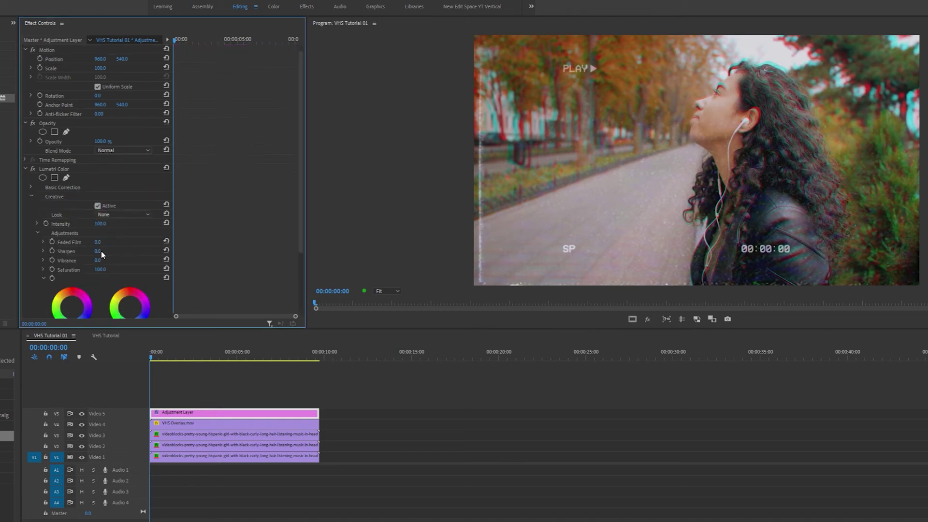
left_click(43, 241)
left_click_drag(43, 258, 138, 257)
type("80")
key("Return")
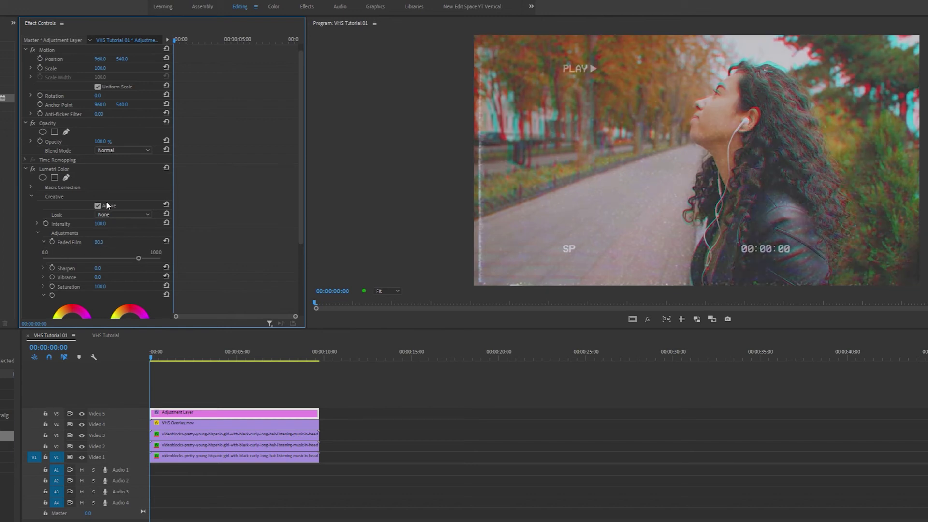
Set Basic Correction Highlights and Shadows both to -30.
left_click(31, 196)
left_click(30, 195)
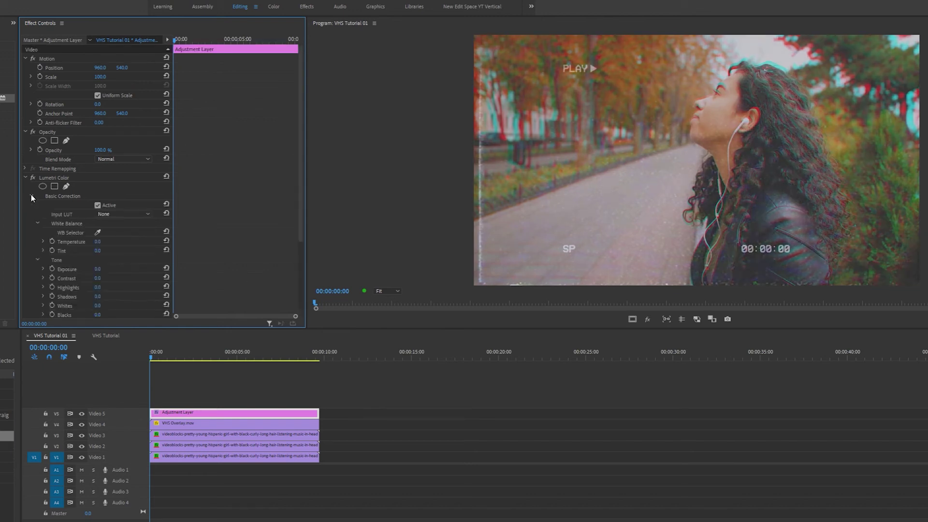
scroll(57, 242, "down", 2)
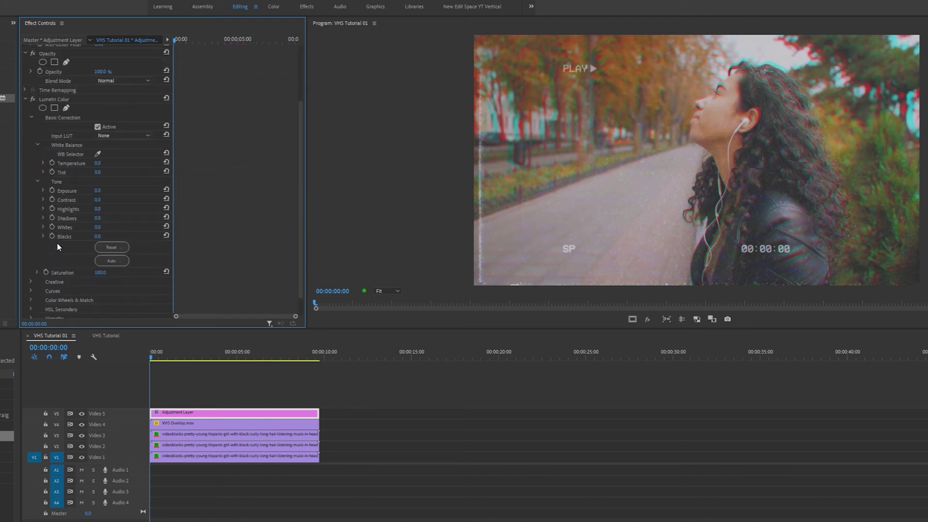
left_click(42, 209)
left_click(98, 209)
type("-30")
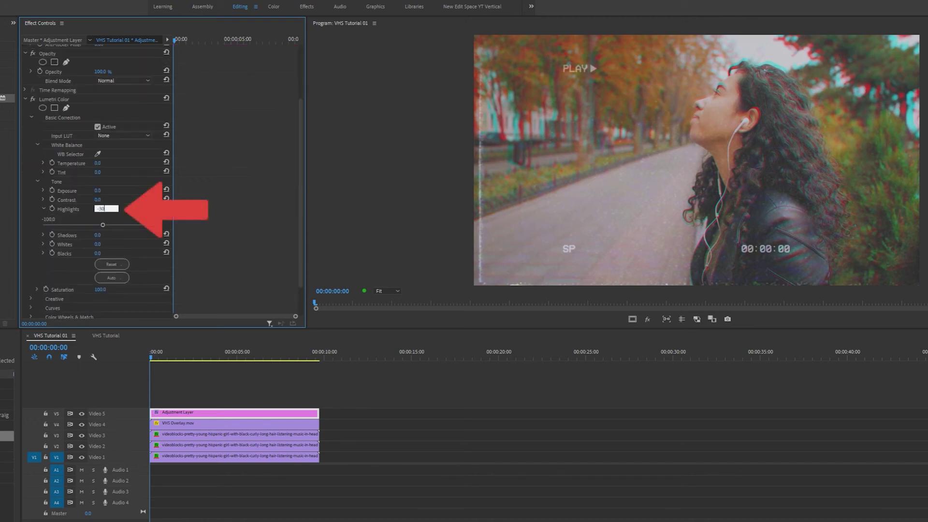
key("Return")
left_click(42, 234)
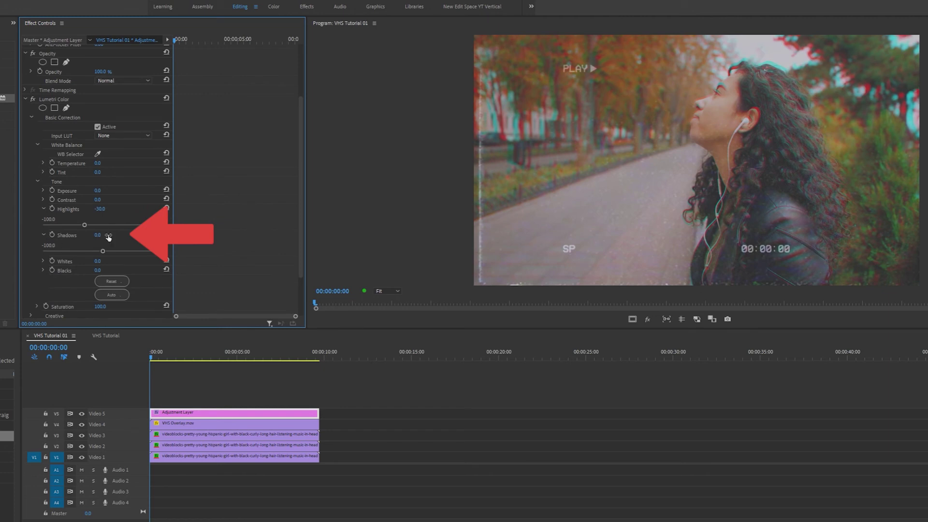
left_click(97, 235)
type("-30")
key("Return")
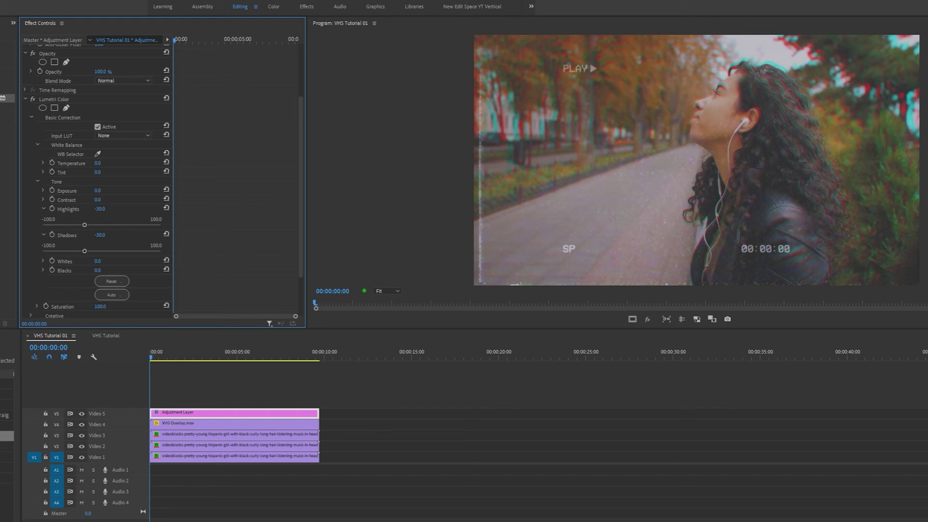
Add 4x3 Aspect Ratio.png on Video 6 spanning ten seconds, then preview playback.
left_click_drag(7, 415, 127, 394)
left_click(148, 388)
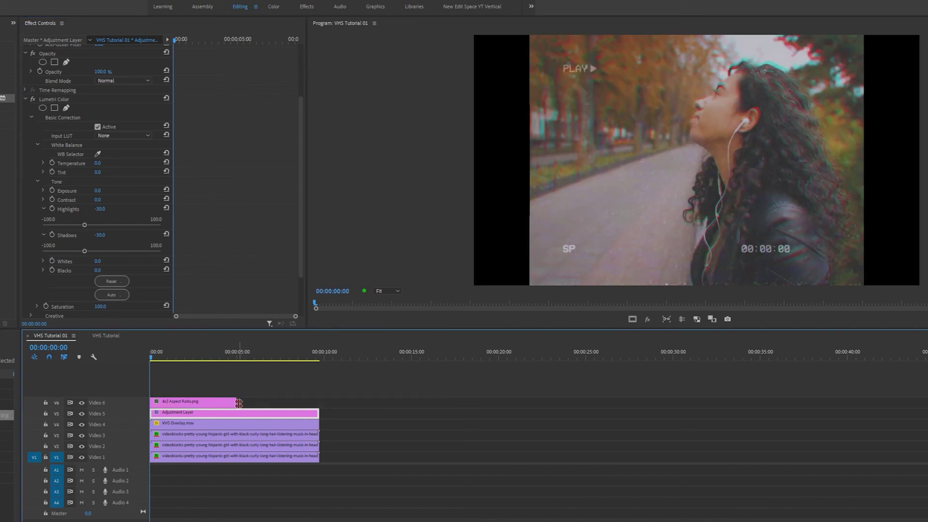
left_click_drag(250, 404, 319, 403)
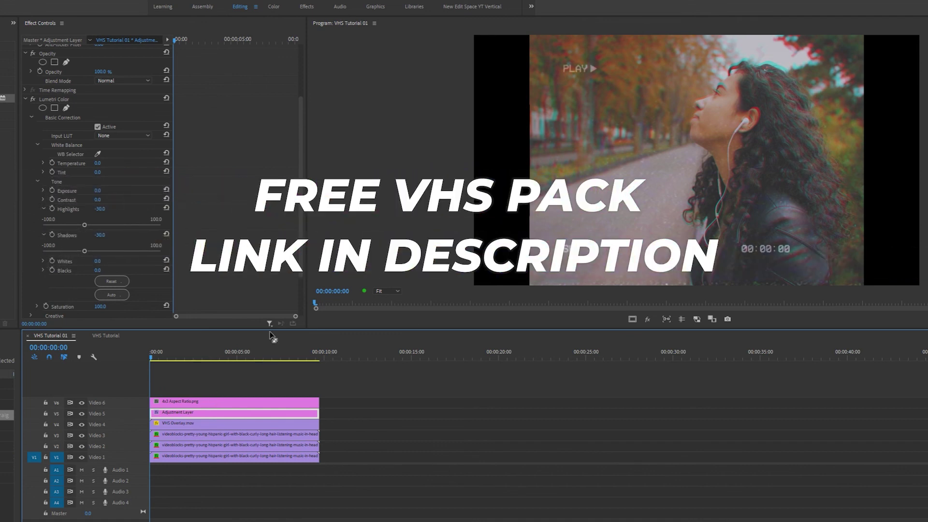
key("space")
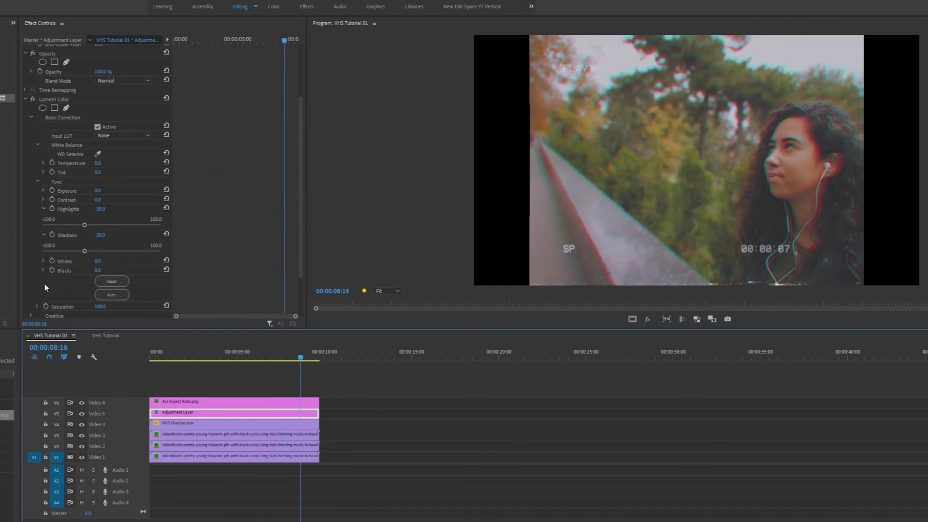
key("Home")
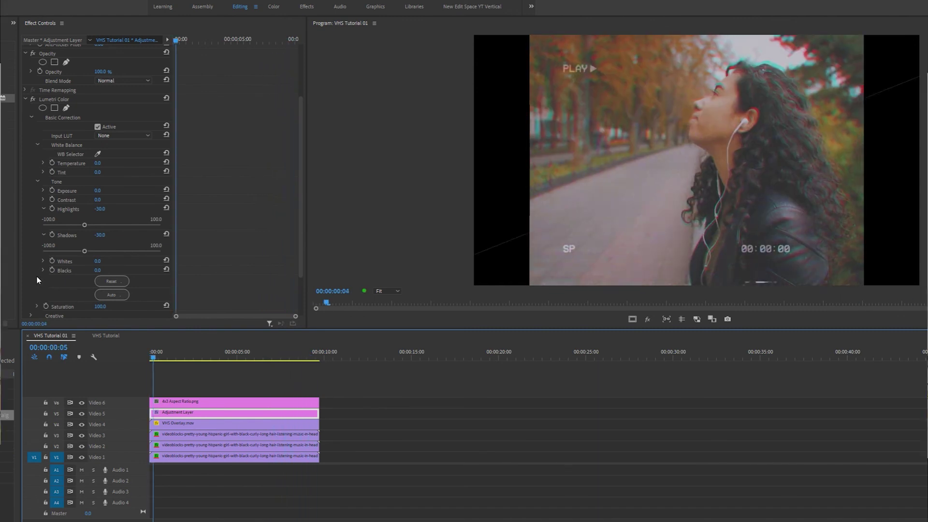